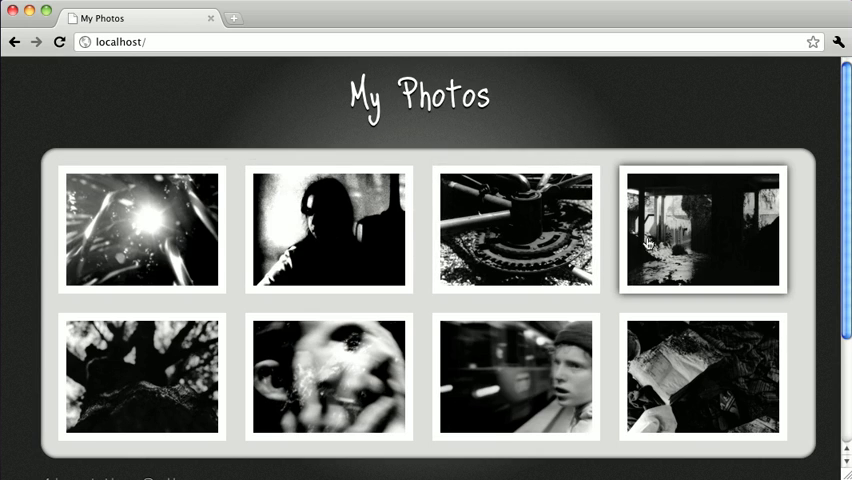
Step: Enlarge and close the gears, silhouette and blurred face photos in turn in the browser gallery
click(515, 222)
click(515, 222)
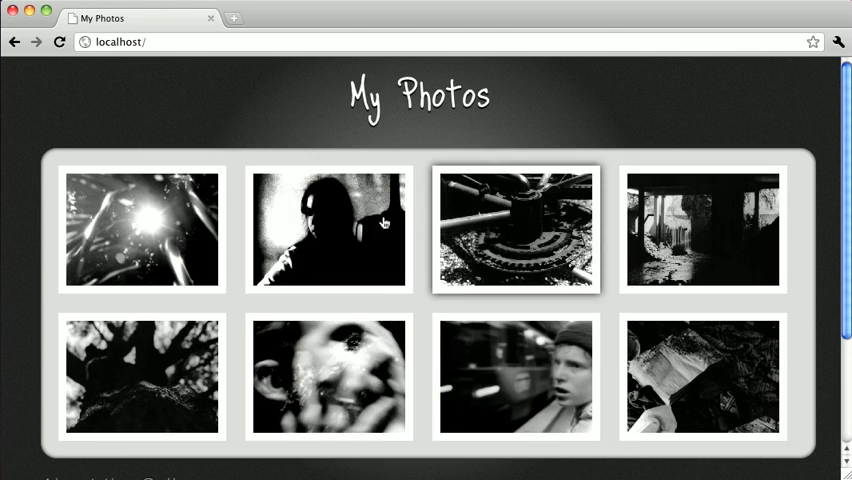
click(376, 222)
click(376, 222)
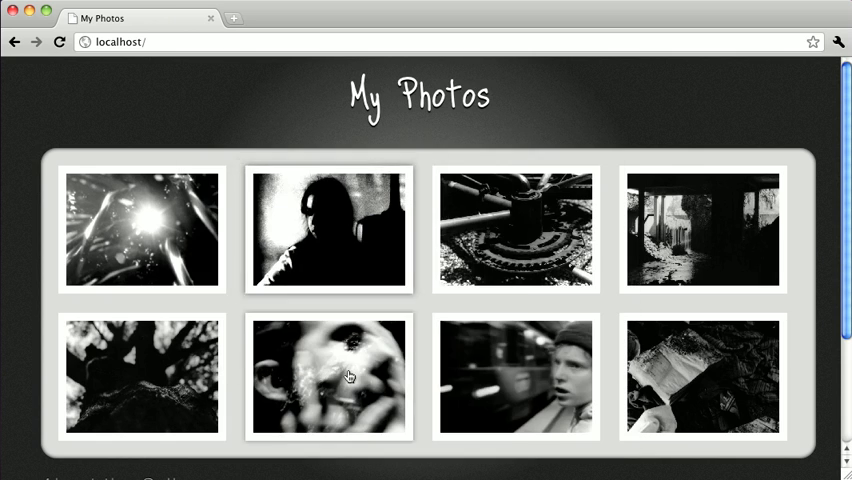
click(340, 370)
Step: Enlarge and close the boy on the train and the alley under the bridge photos
click(378, 274)
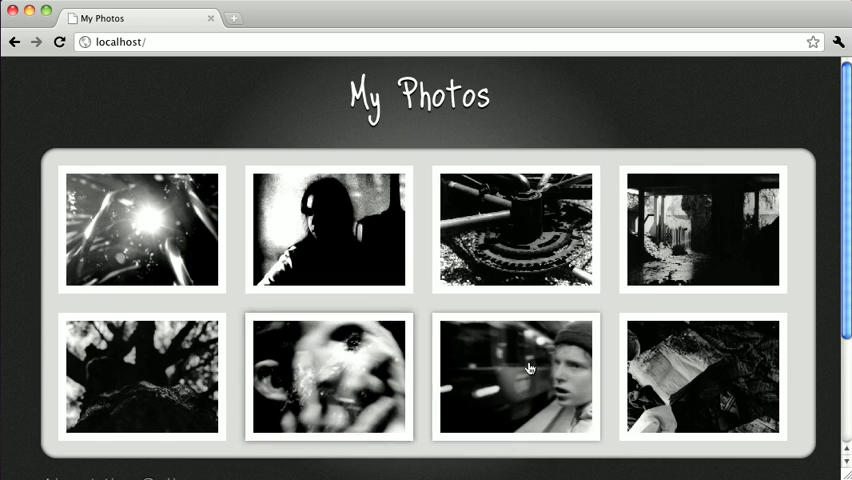
click(525, 370)
click(441, 294)
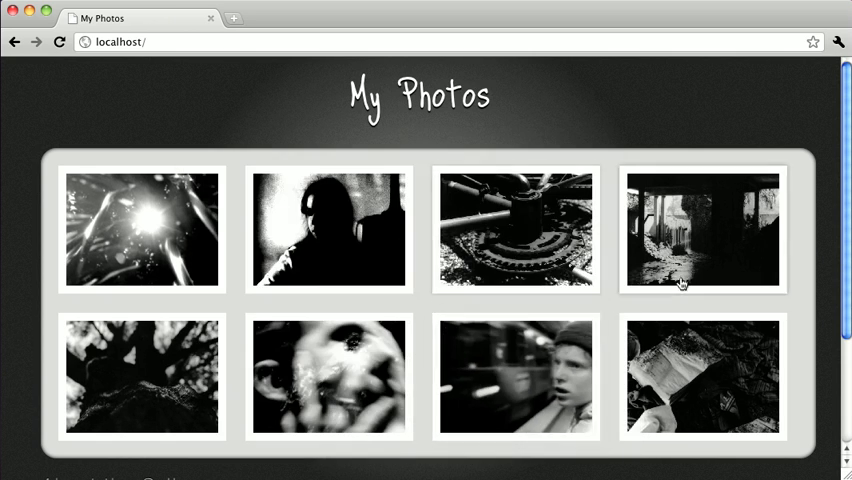
click(682, 230)
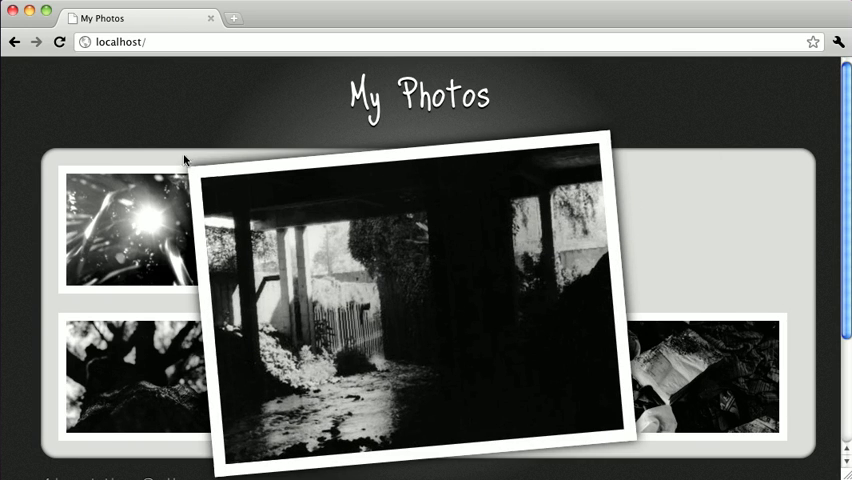
click(152, 198)
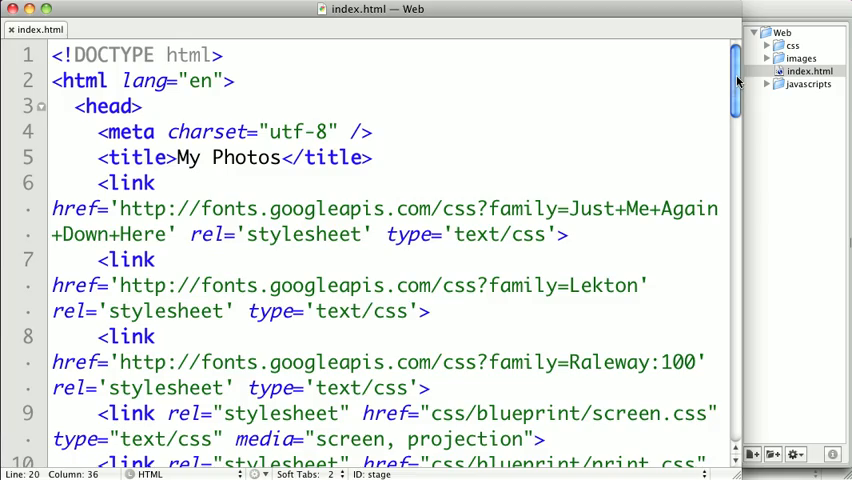
mouse_move(738, 80)
mouse_down()
mouse_move(736, 215)
mouse_move(736, 200)
mouse_up()
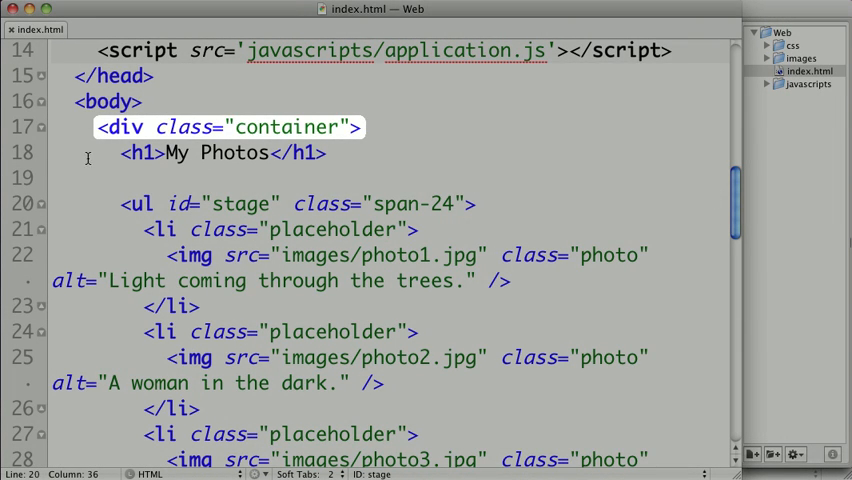
Step: Highlight the My Photos h1 heading line in index.html, then clear the selection
drag(101, 126, 360, 127)
drag(327, 152, 122, 153)
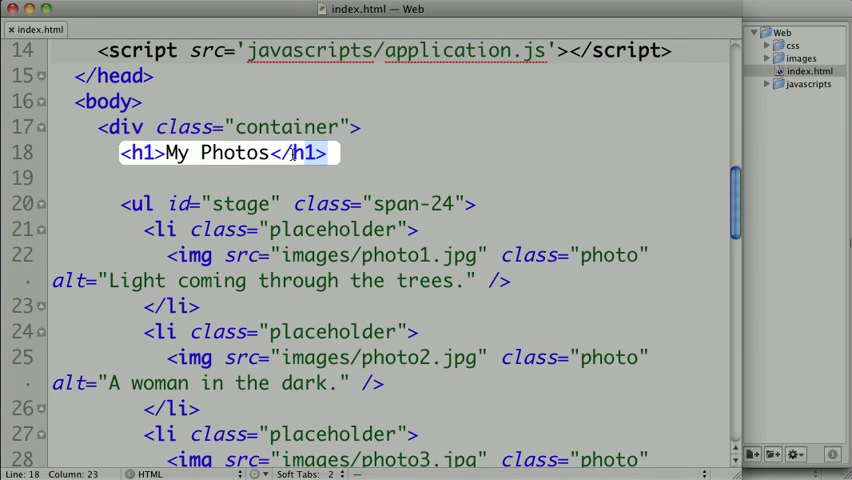
click(105, 177)
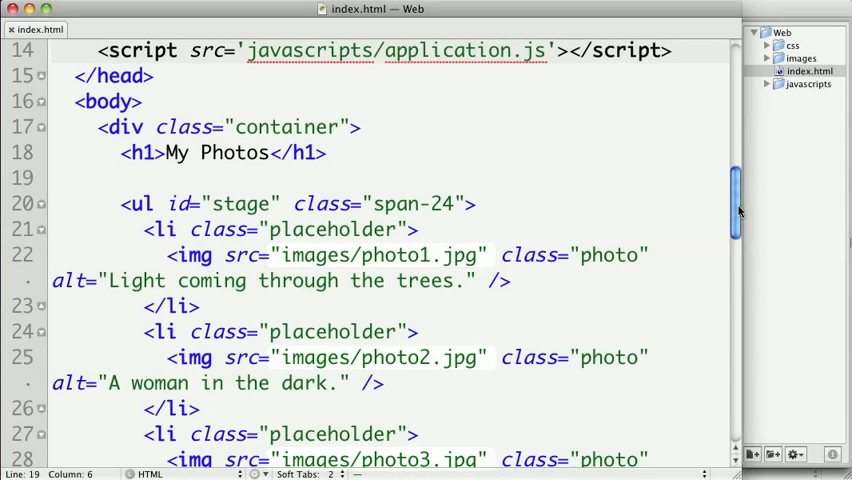
drag(735, 200, 735, 228)
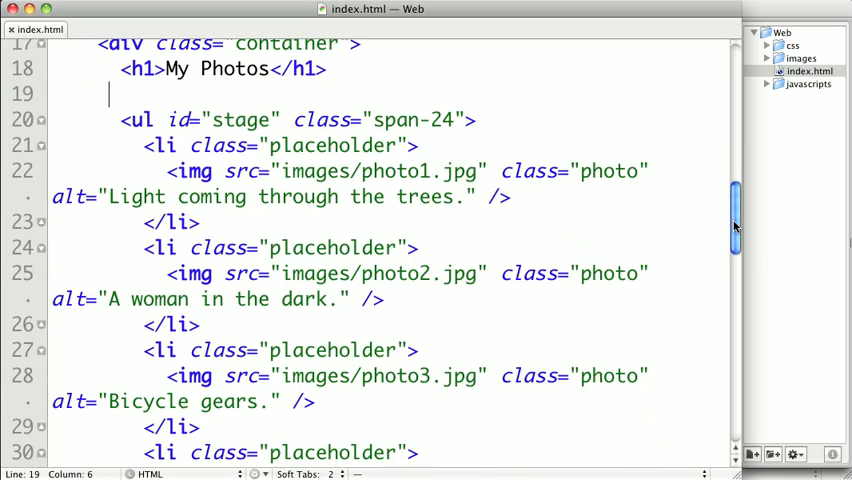
drag(735, 228, 735, 395)
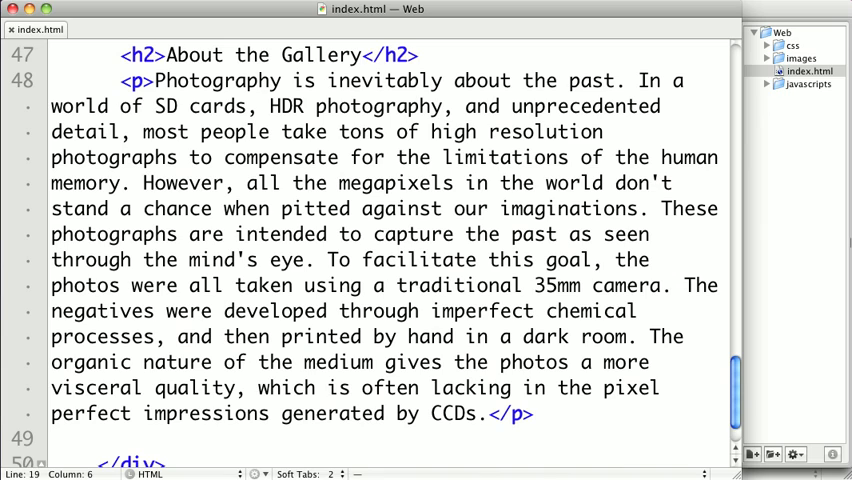
Step: Open css/application.css from the project drawer and highlight the noise background image on line 3
click(768, 46)
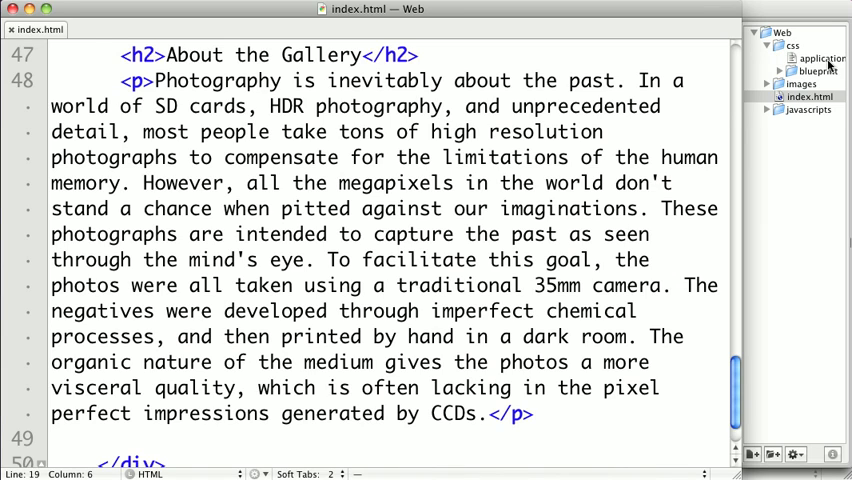
double_click(822, 58)
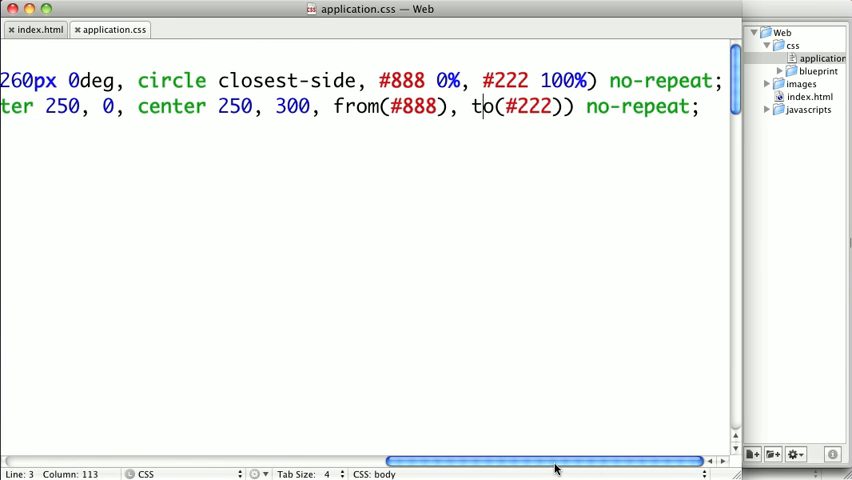
mouse_move(560, 461)
mouse_down()
mouse_move(270, 455)
mouse_move(127, 441)
mouse_move(346, 457)
mouse_move(127, 460)
mouse_up()
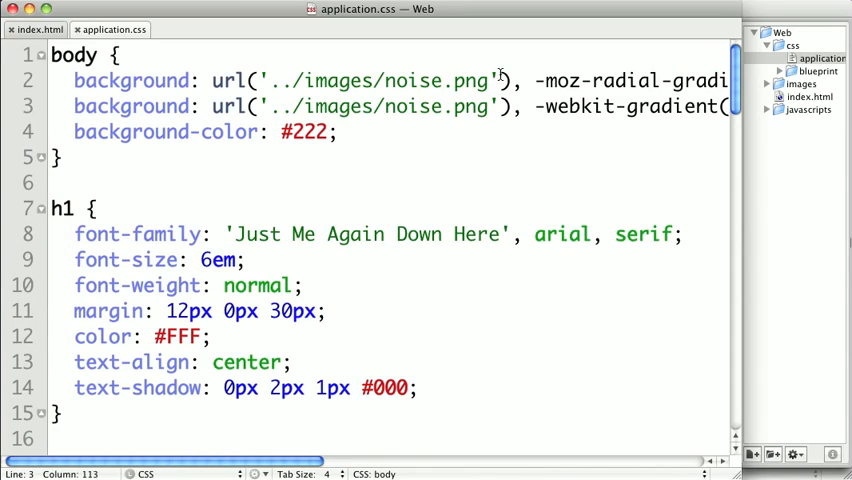
drag(533, 106, 202, 106)
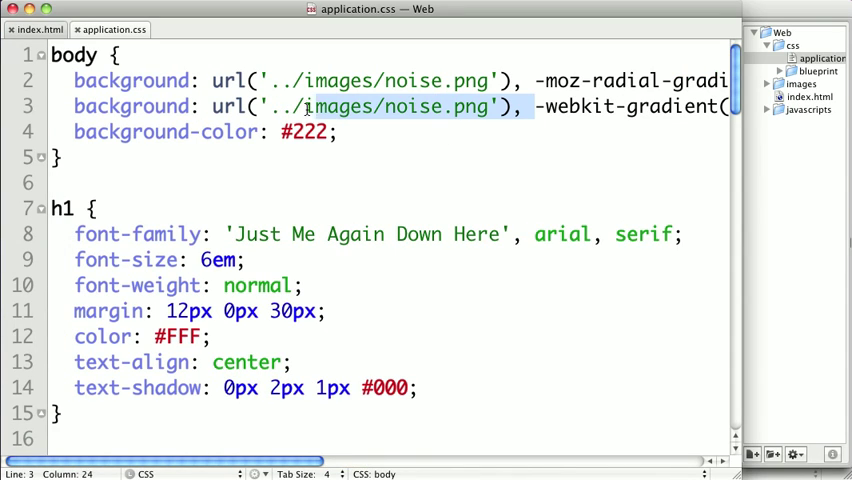
click(201, 106)
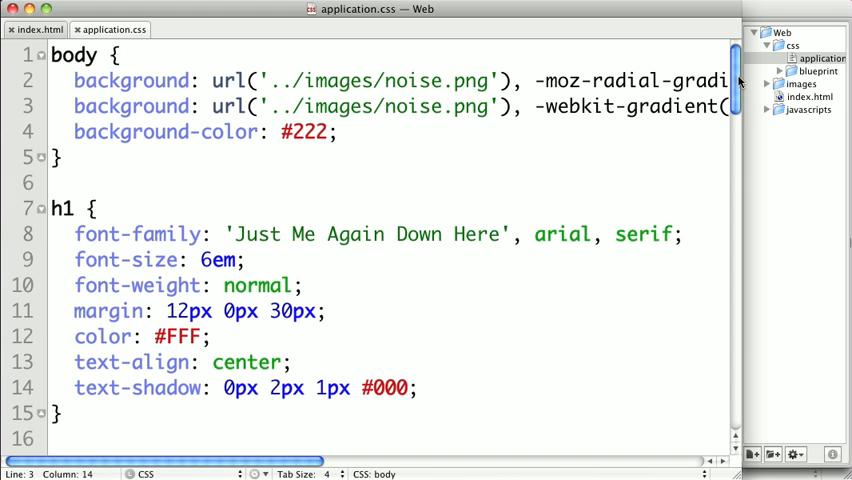
drag(735, 80, 735, 110)
Step: Highlight the heading's font-family declaration and the large photo's -5deg rotation declarations
click(288, 96)
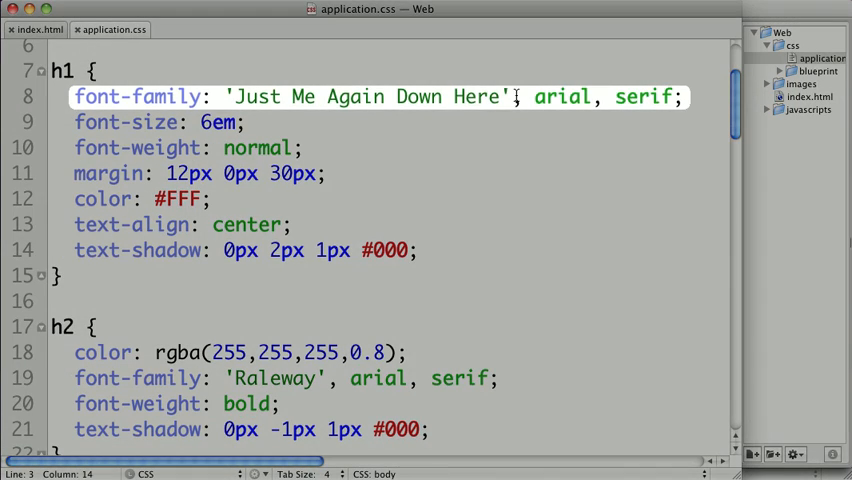
click(205, 96)
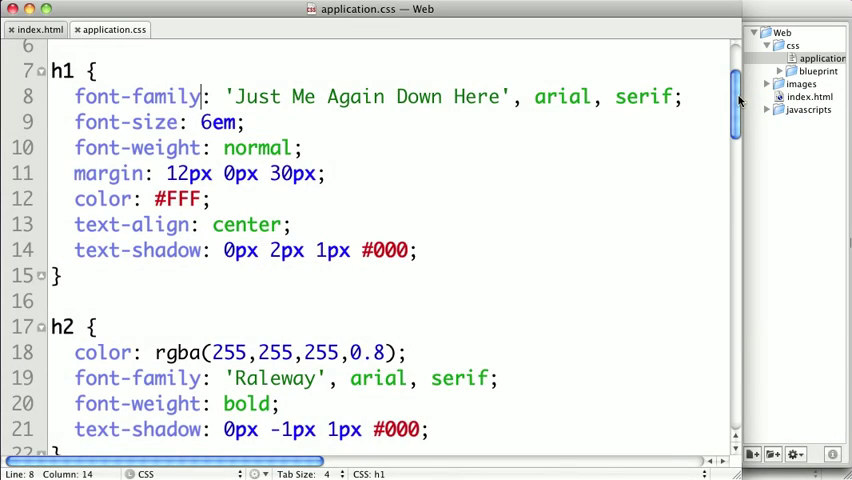
drag(735, 97, 725, 150)
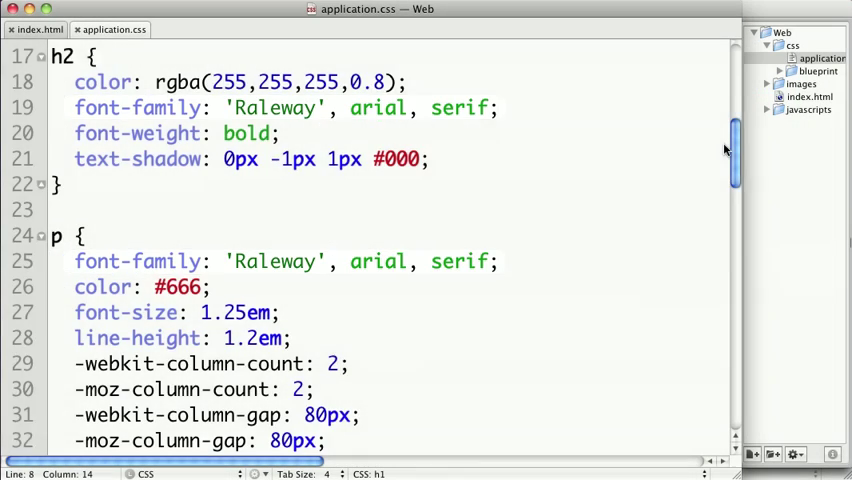
drag(725, 148, 722, 183)
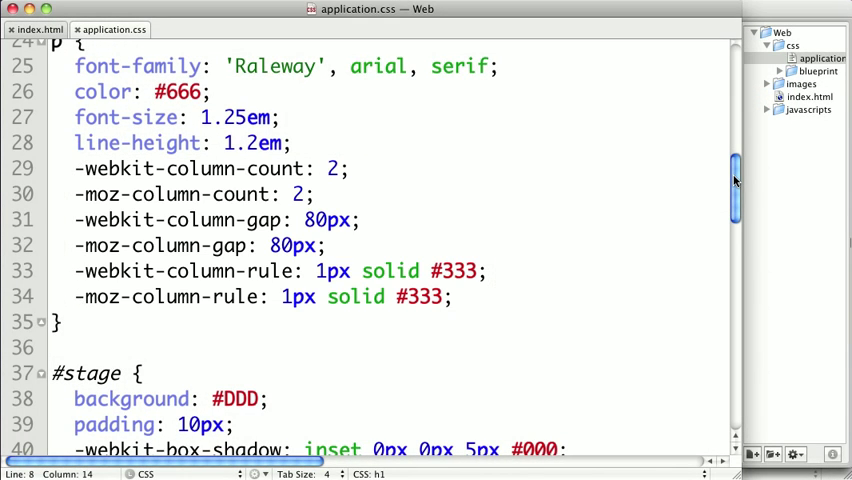
drag(735, 178, 738, 235)
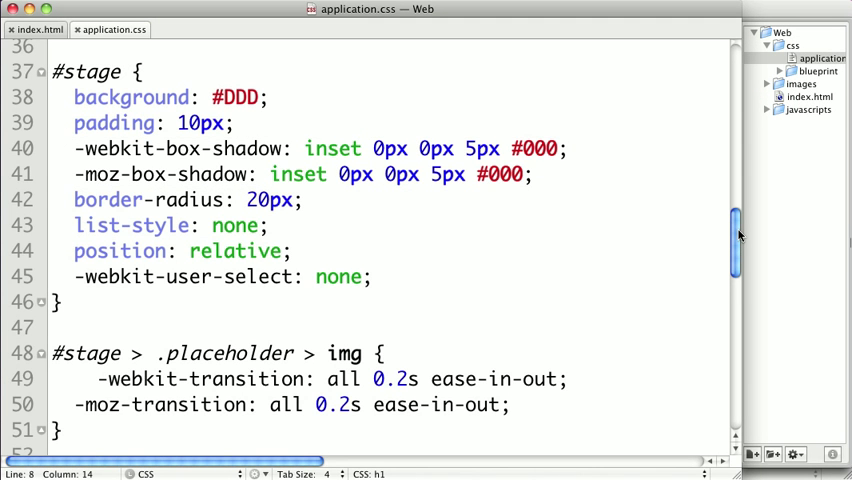
drag(738, 235, 736, 270)
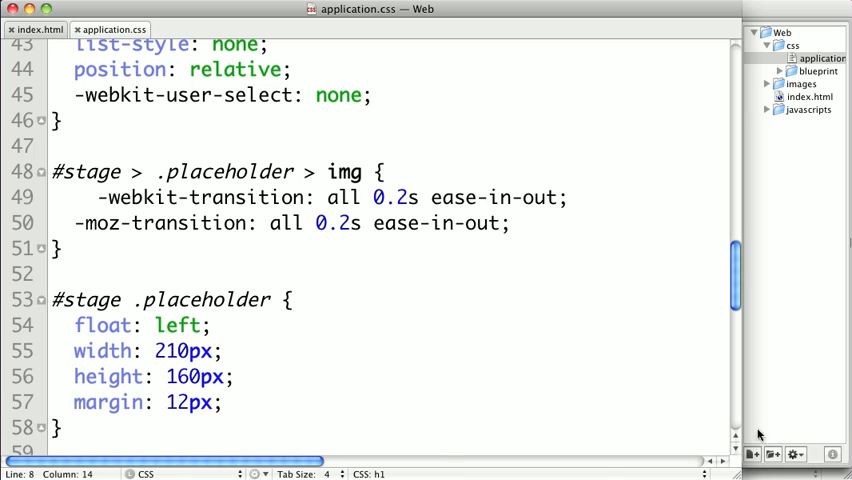
mouse_move(735, 278)
mouse_down()
mouse_move(727, 342)
mouse_move(735, 410)
mouse_up()
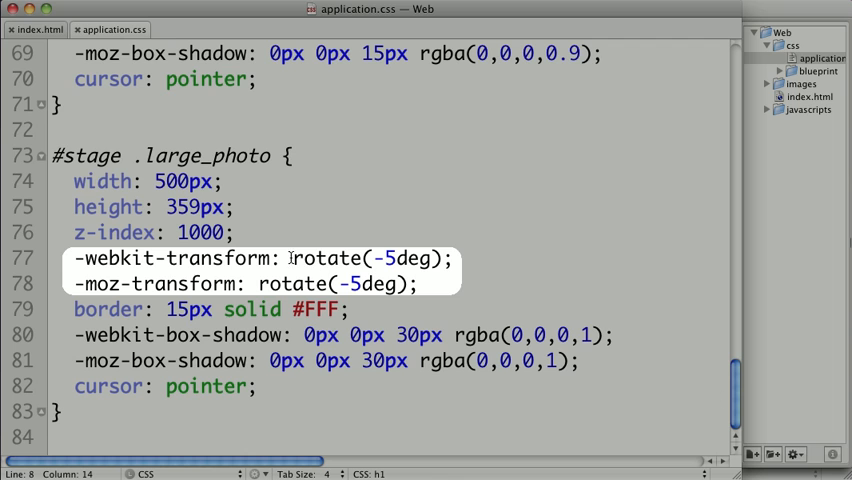
drag(294, 258, 452, 258)
click(420, 284)
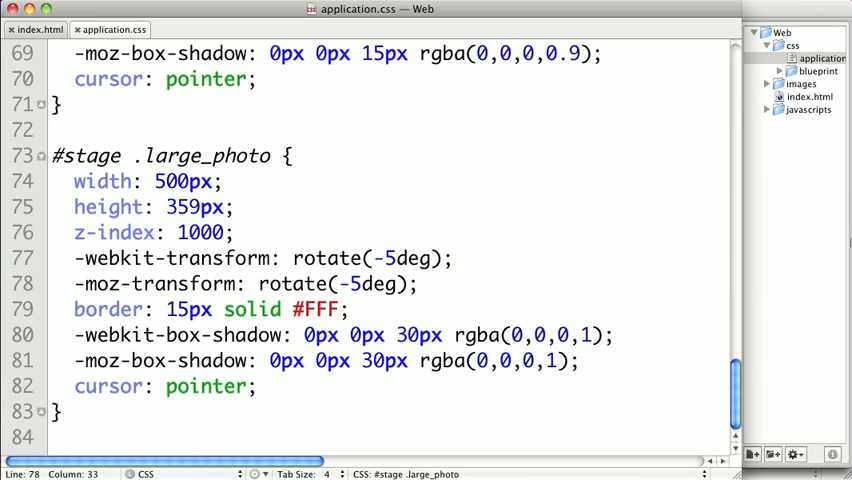
Step: Expand the javascripts folder and open application.js
click(770, 110)
click(822, 123)
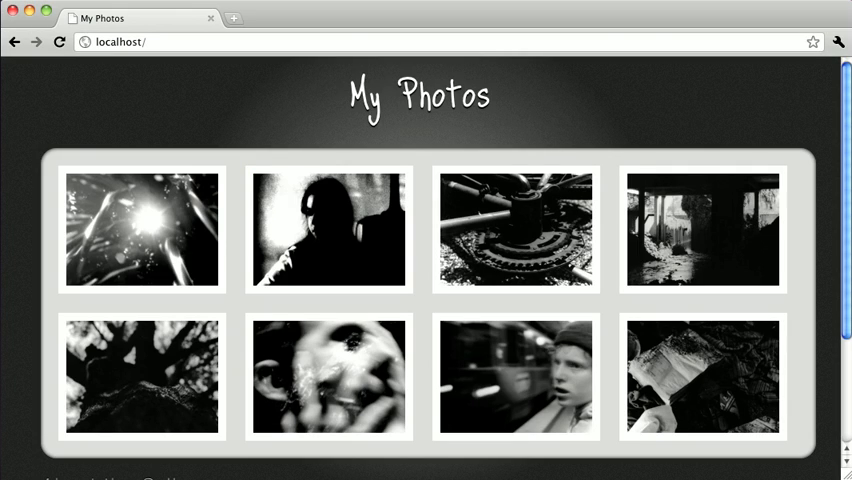
click(702, 229)
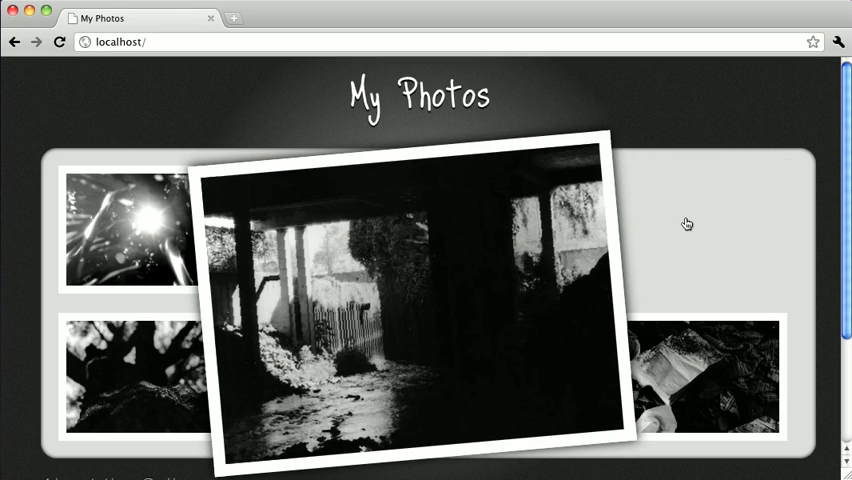
click(687, 223)
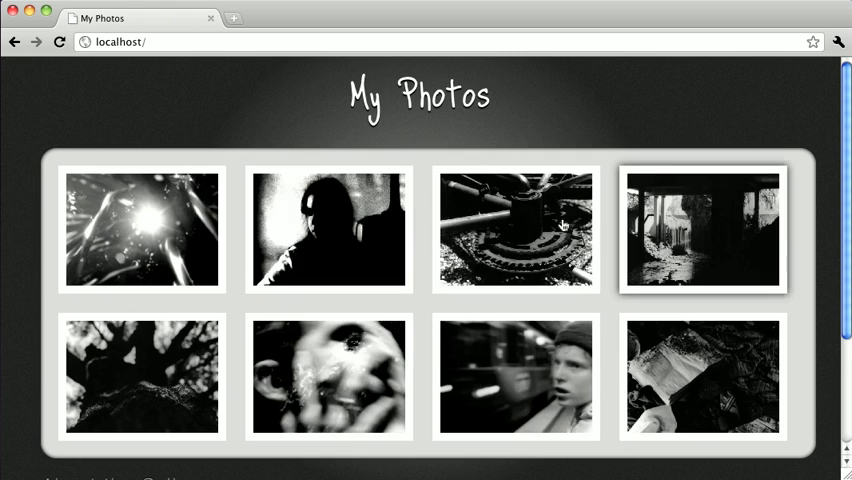
click(497, 206)
click(497, 206)
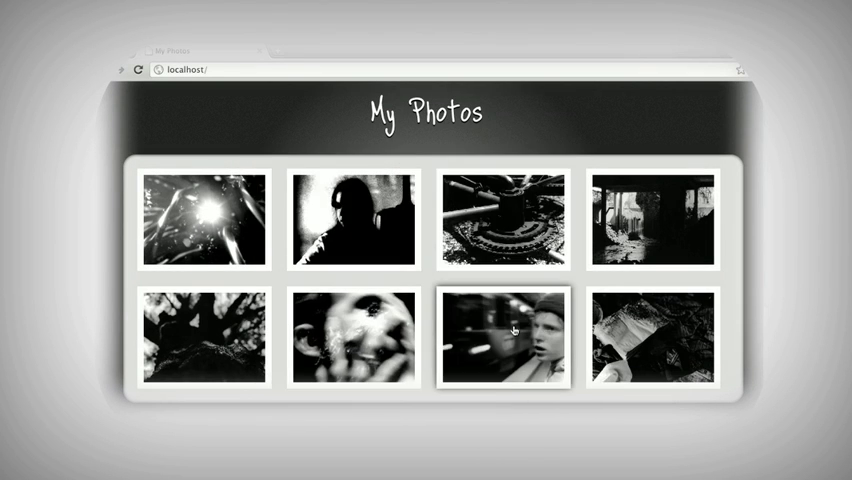
click(513, 329)
click(440, 330)
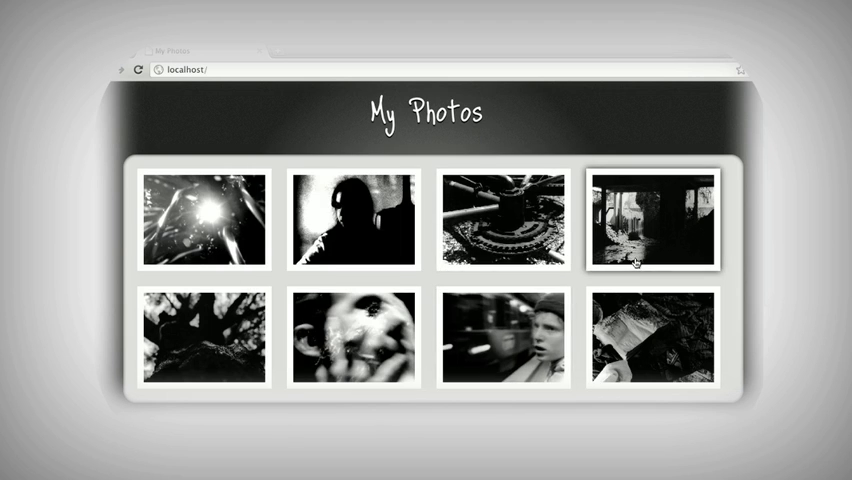